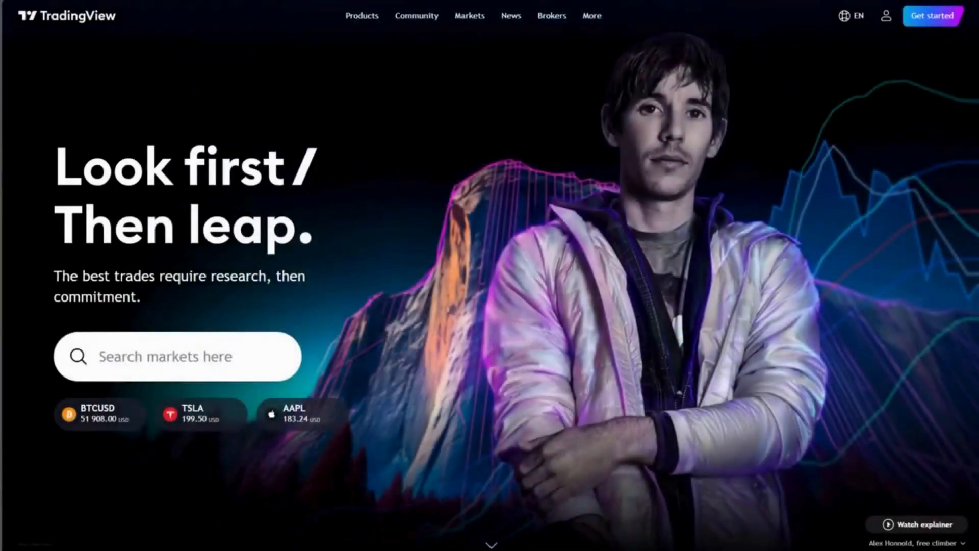
# Open Supercharts and switch the chart's symbol to the EURAUD forex pair from FXCM.
pyautogui.moveTo(367, 19)
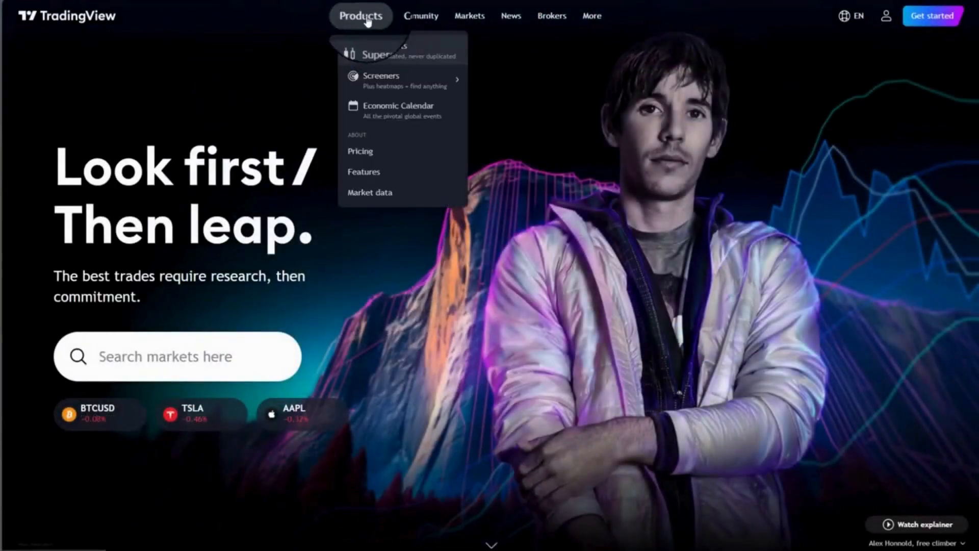
pyautogui.click(399, 54)
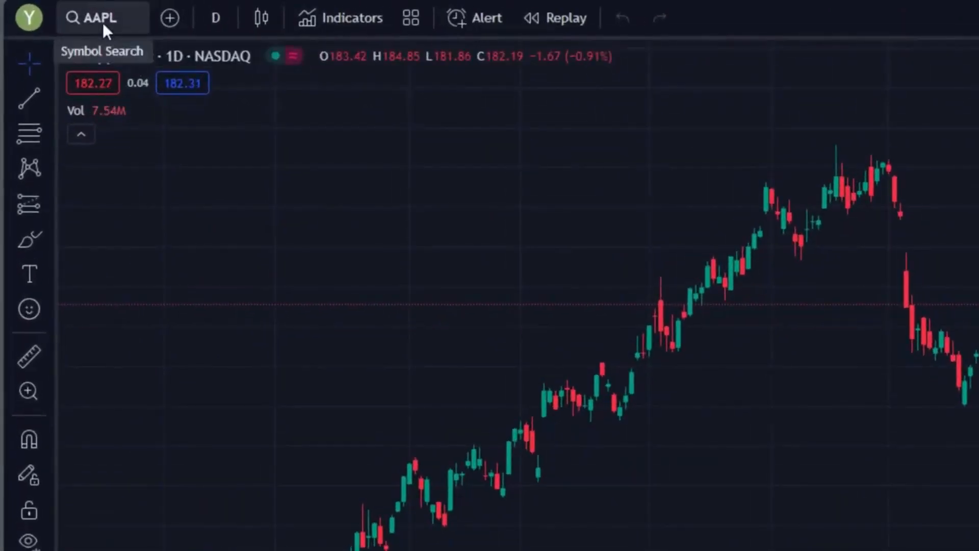
pyautogui.click(99, 18)
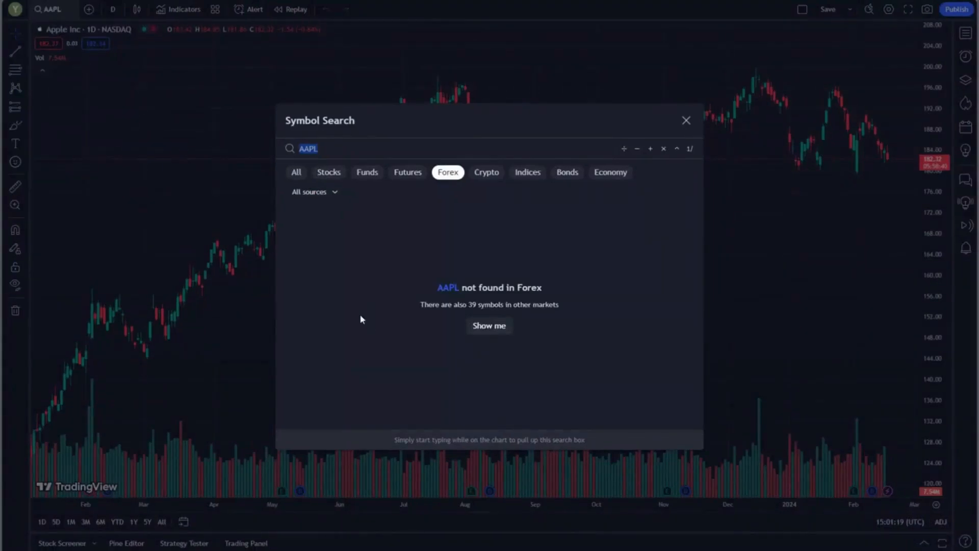
pyautogui.click(324, 149)
pyautogui.press('BackSpace')
pyautogui.press('BackSpace')
pyautogui.press('BackSpace')
pyautogui.press('BackSpace')
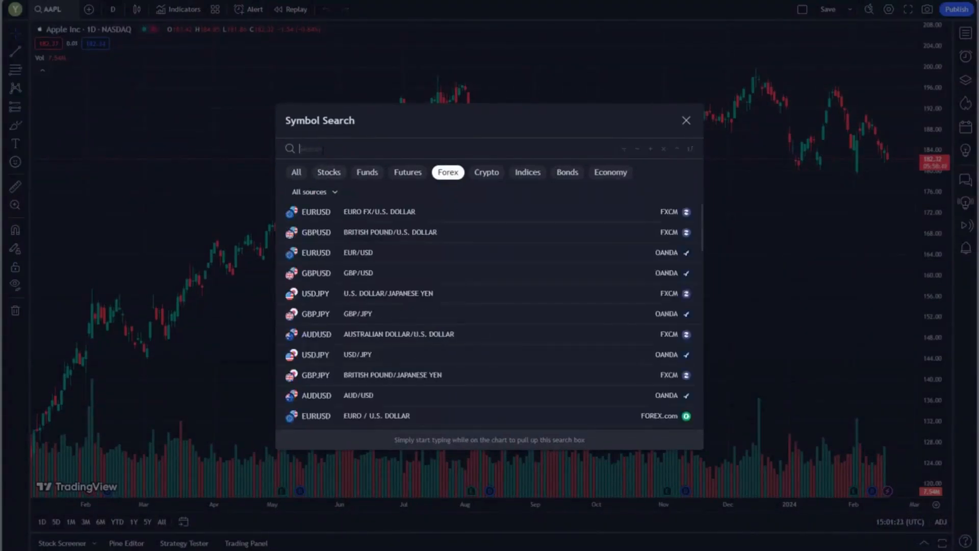
pyautogui.write('A')
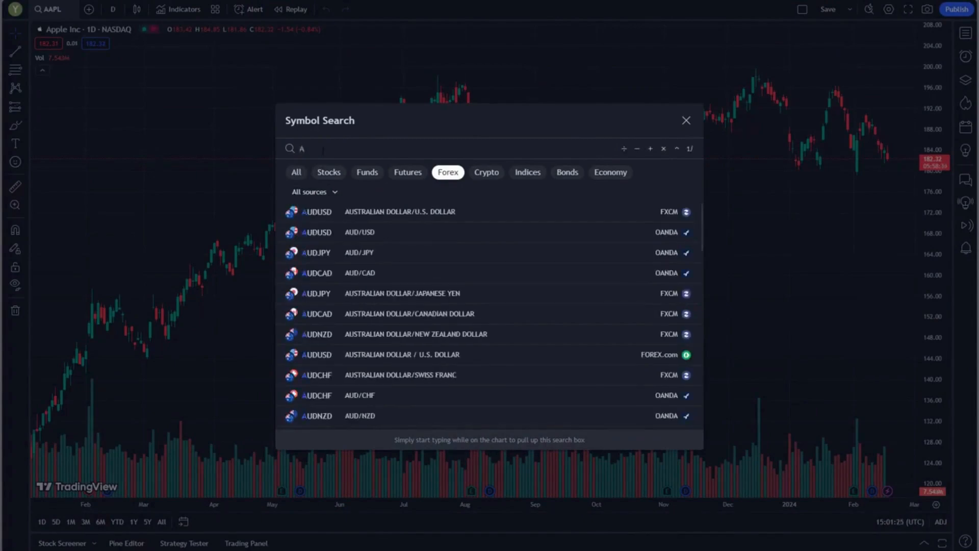
pyautogui.press('BackSpace')
pyautogui.write('EUR')
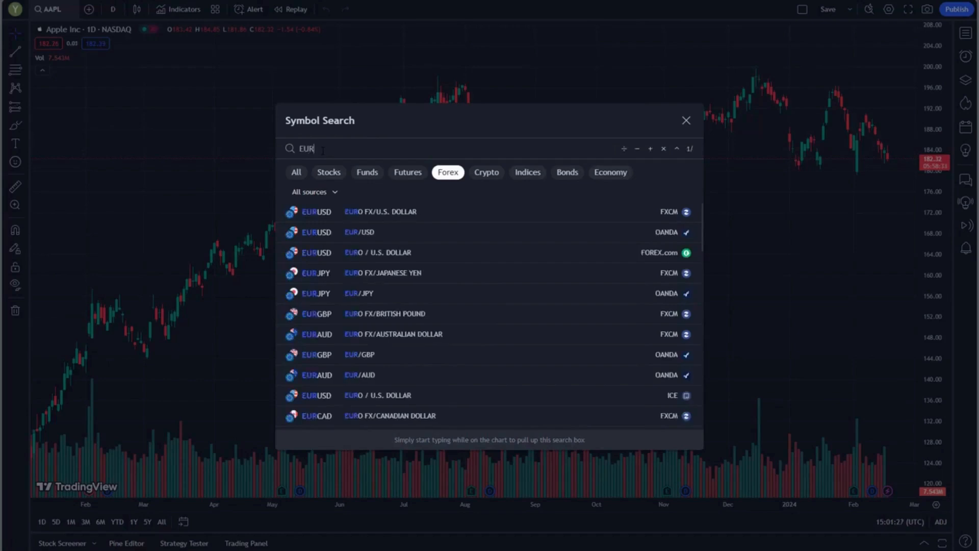
pyautogui.write('AUD')
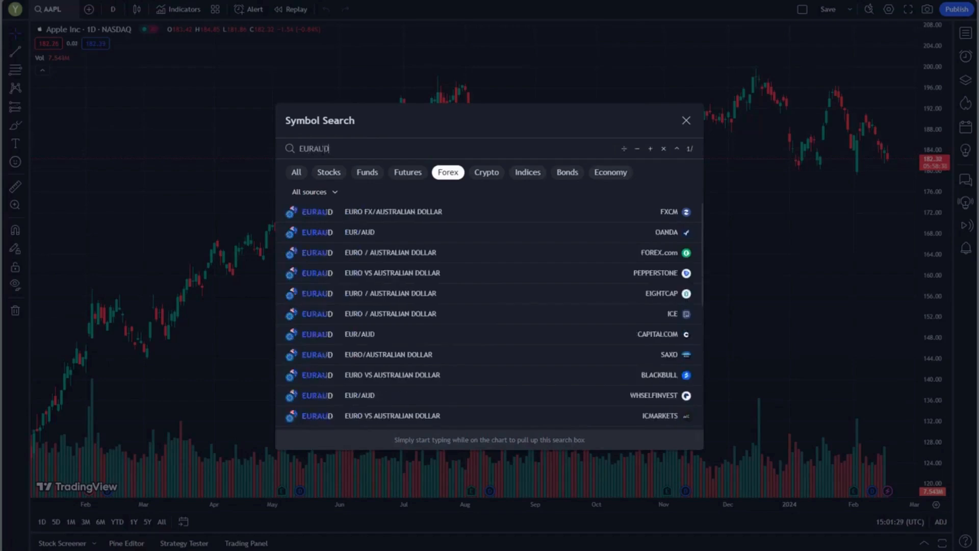
pyautogui.click(383, 215)
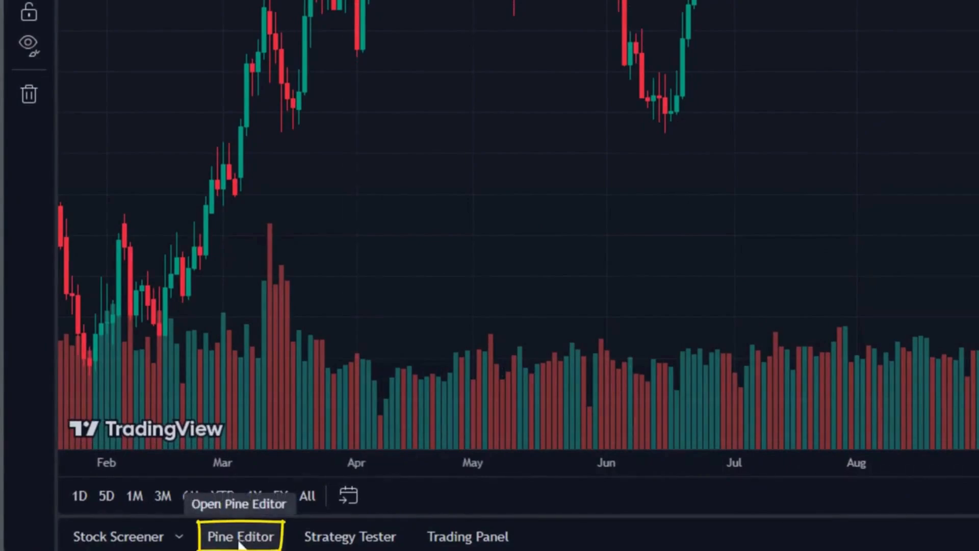
# Create a new indicator script in the Pine Editor and clear all of its template code.
pyautogui.click(239, 536)
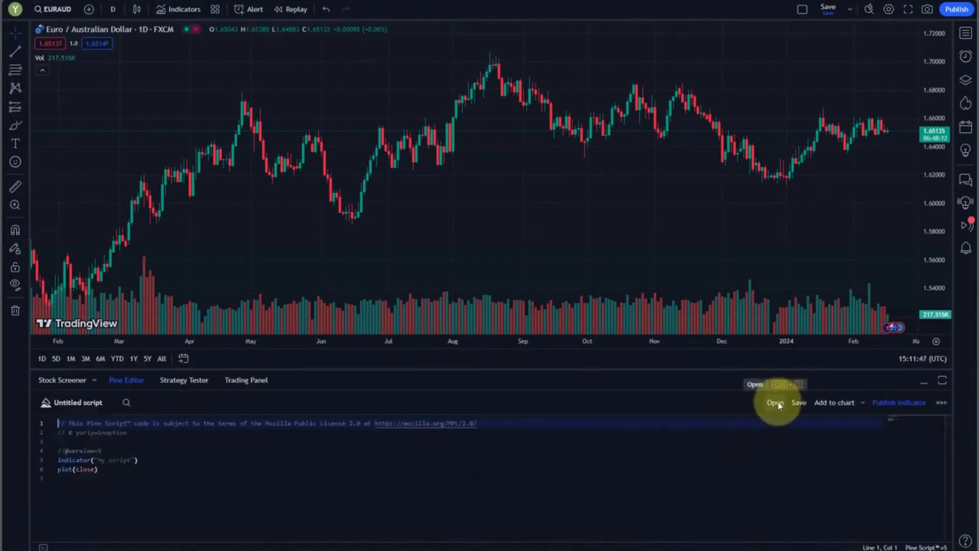
pyautogui.click(777, 403)
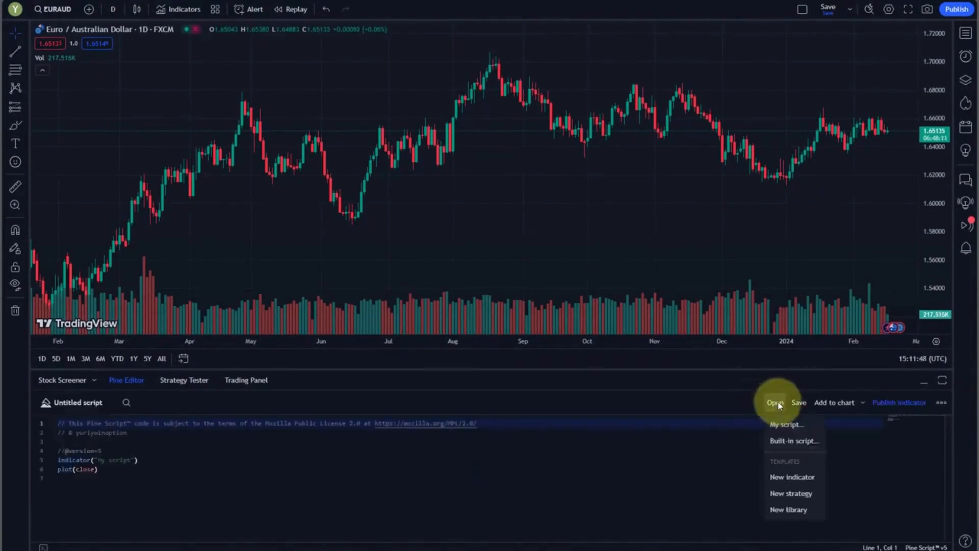
pyautogui.click(811, 480)
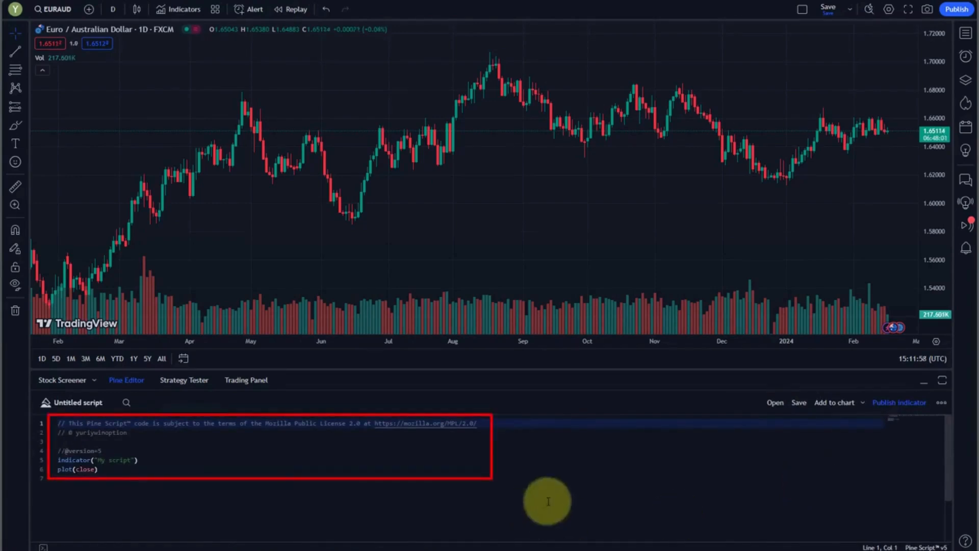
pyautogui.click(445, 483)
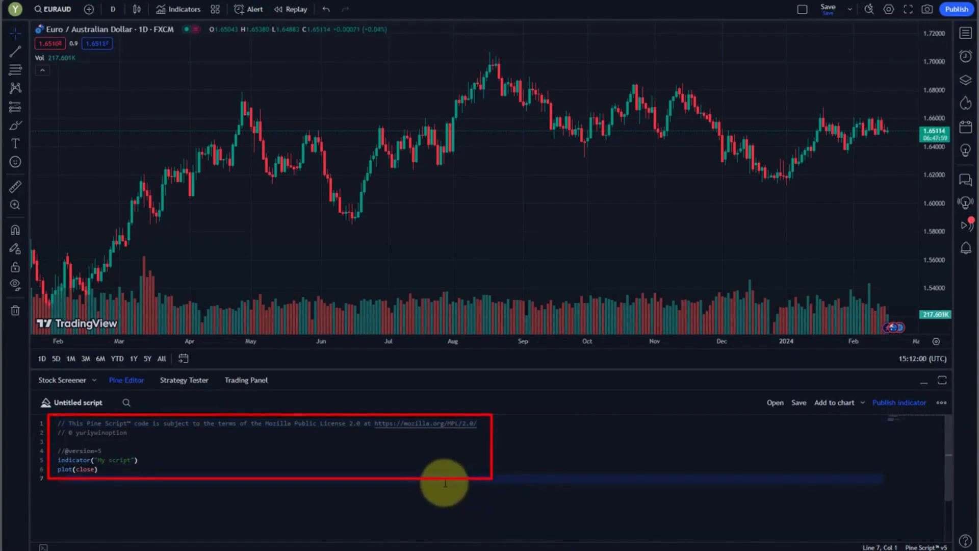
pyautogui.hotkey('ctrl', 'a')
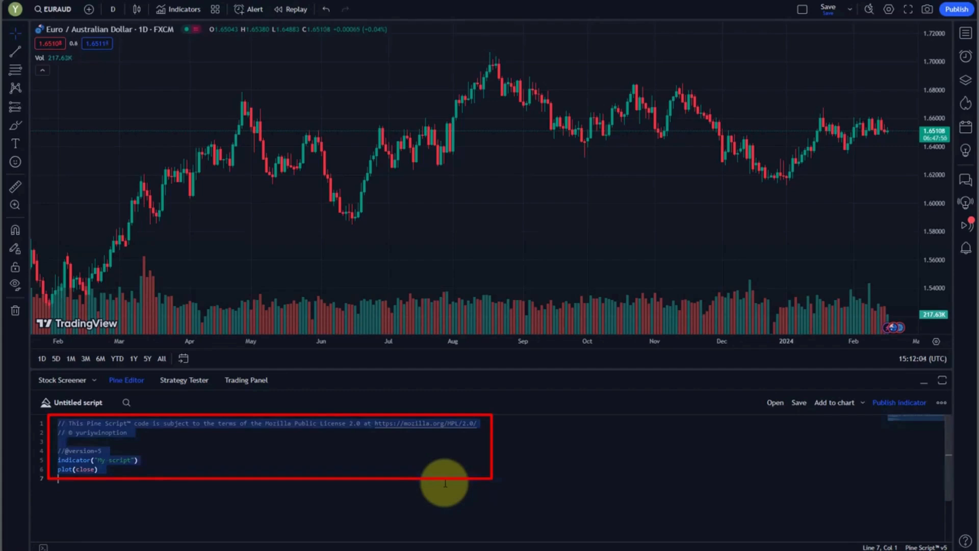
pyautogui.press('BackSpace')
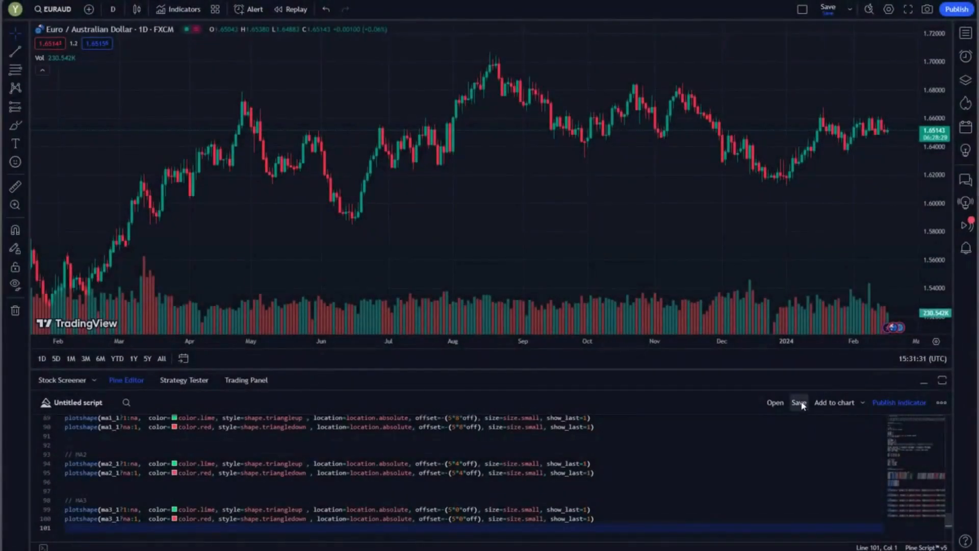
# Save the script as Trend Dashboard and add it to the EURAUD chart as an indicator.
pyautogui.click(799, 402)
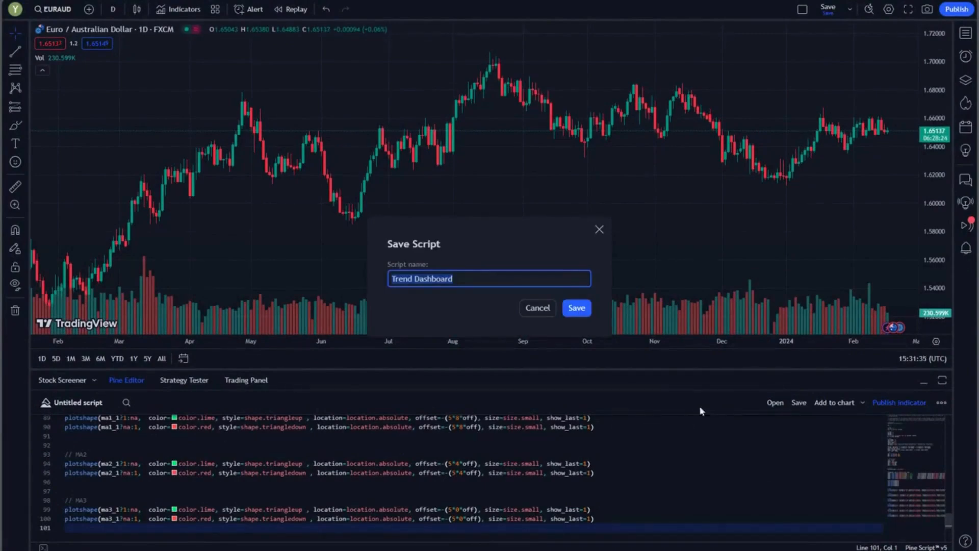
pyautogui.click(577, 308)
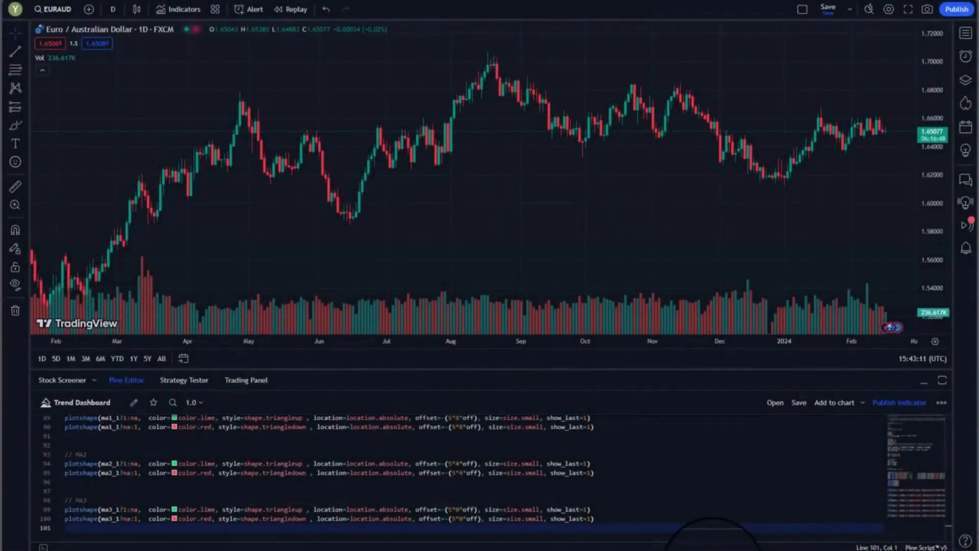
pyautogui.click(193, 11)
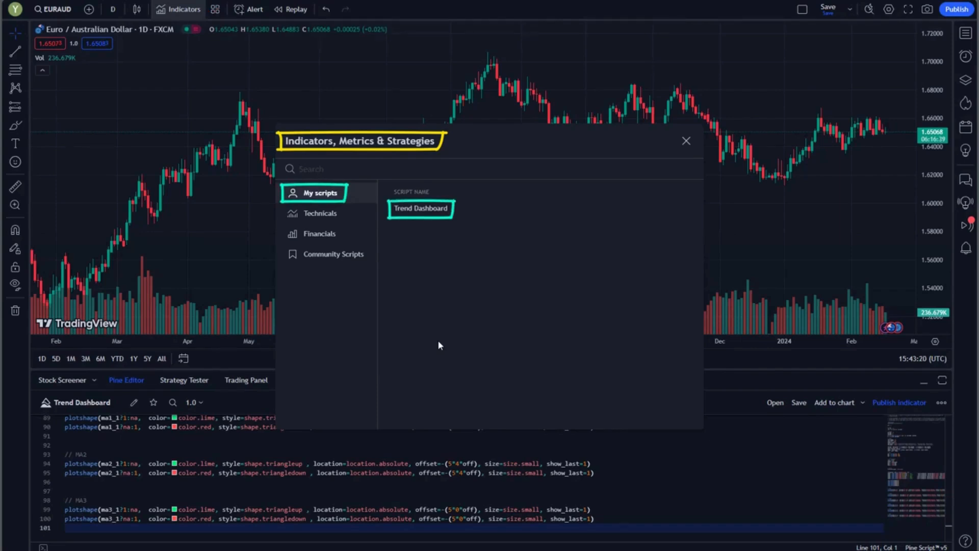
pyautogui.click(447, 210)
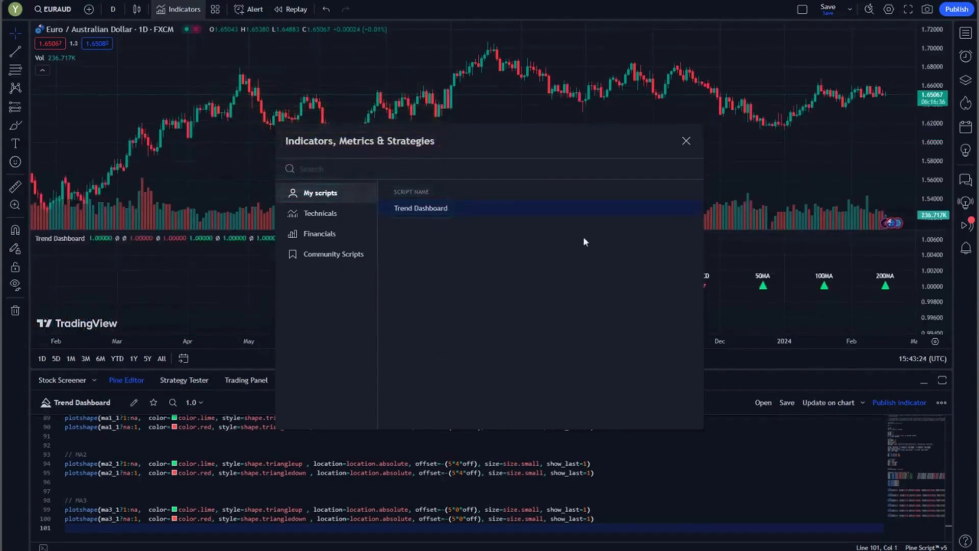
pyautogui.click(686, 141)
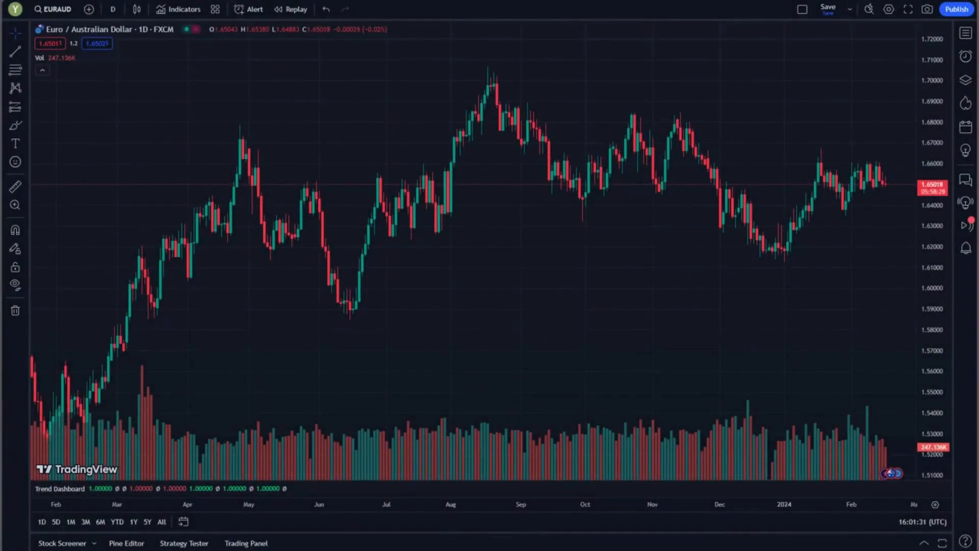
# Delete the Trend Dashboard script from the personal scripts and confirm the deletion.
pyautogui.click(180, 10)
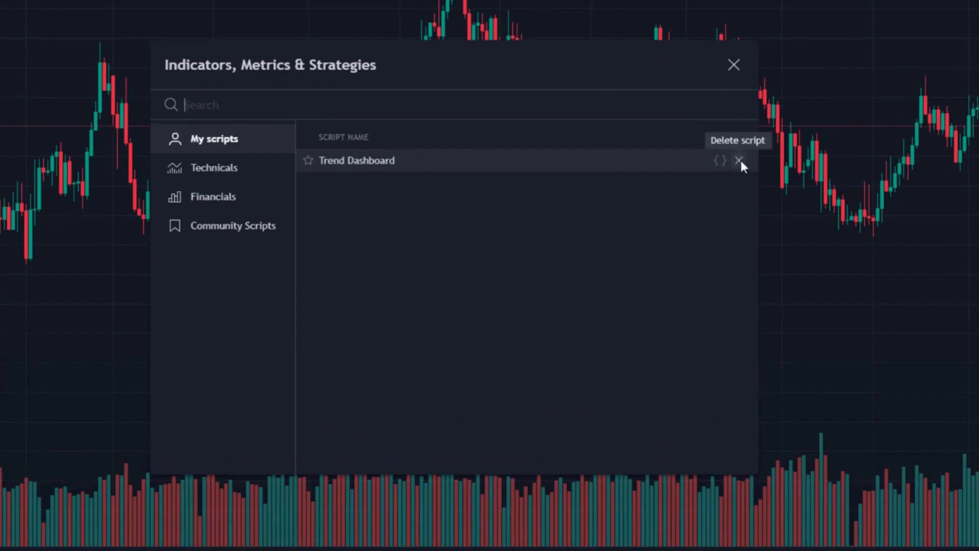
pyautogui.click(739, 160)
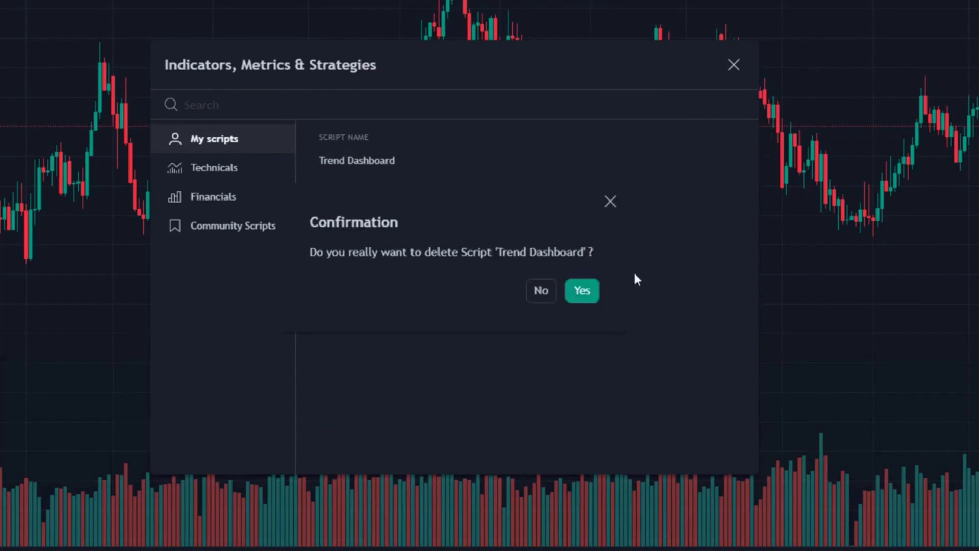
pyautogui.click(583, 291)
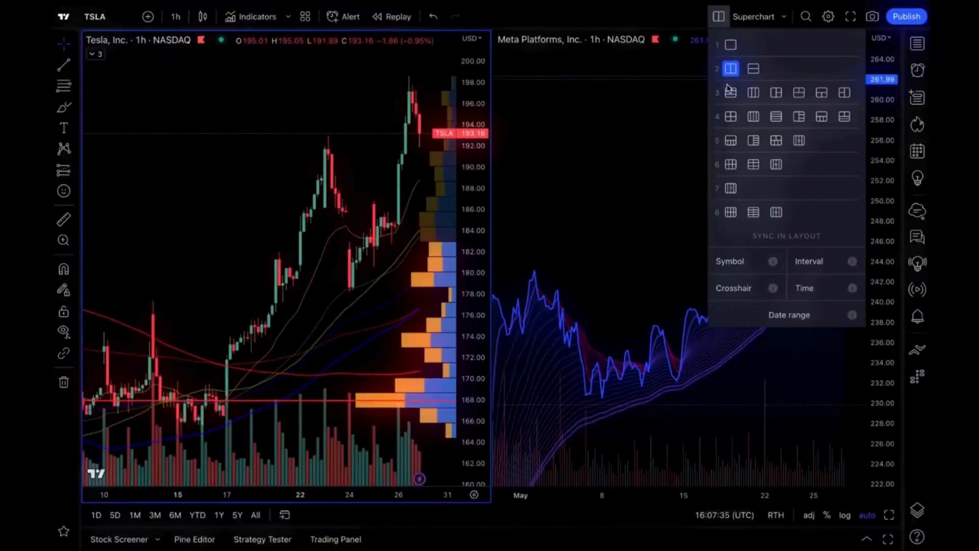
# Change to a four-chart grid layout and draw a Fibonacci retracement on the Meta chart from the 5 May low at 230.28 up to the high.
pyautogui.click(733, 118)
pyautogui.click(348, 305)
pyautogui.hotkey('alt', 'f')
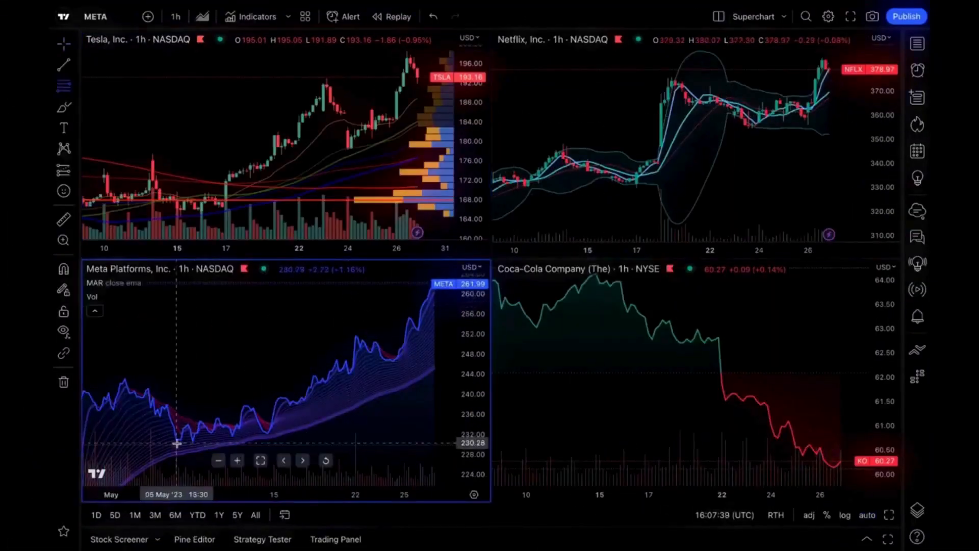
pyautogui.click(177, 443)
pyautogui.click(340, 282)
# Load BAC from the Red list watchlist into the Coca-Cola chart.
pyautogui.click(591, 357)
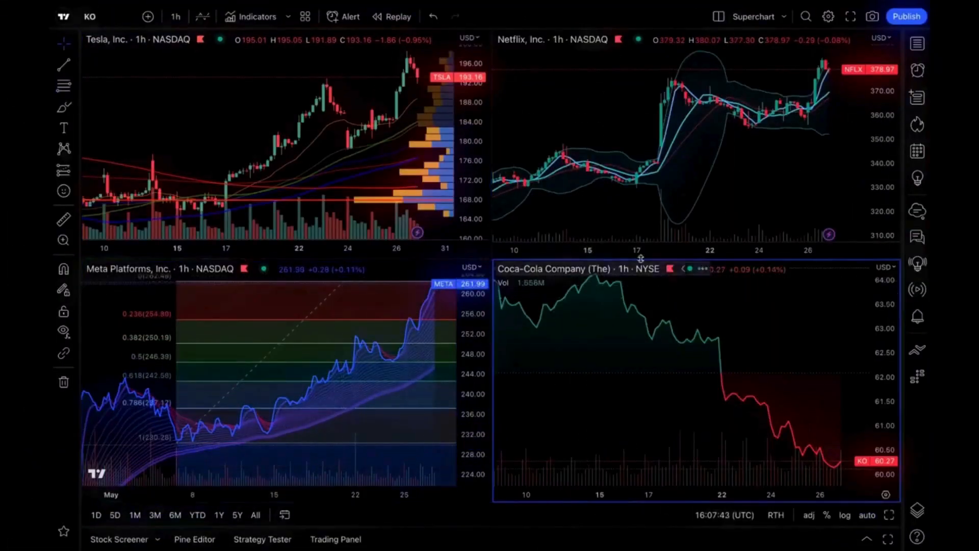
pyautogui.click(916, 44)
pyautogui.click(759, 91)
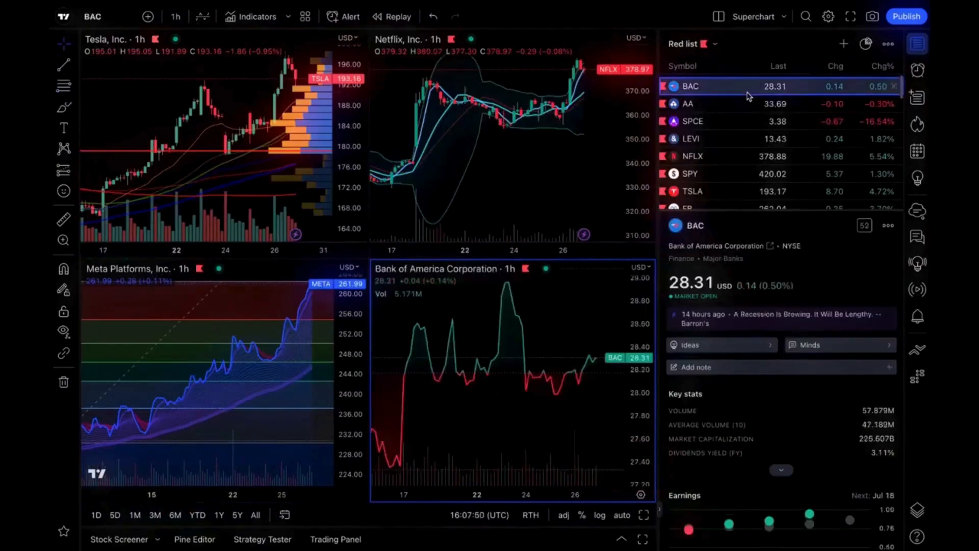
# Review the BAC details, covering its earnings and dividends, news headlines and community minds.
pyautogui.scroll(-10, 810, 298)
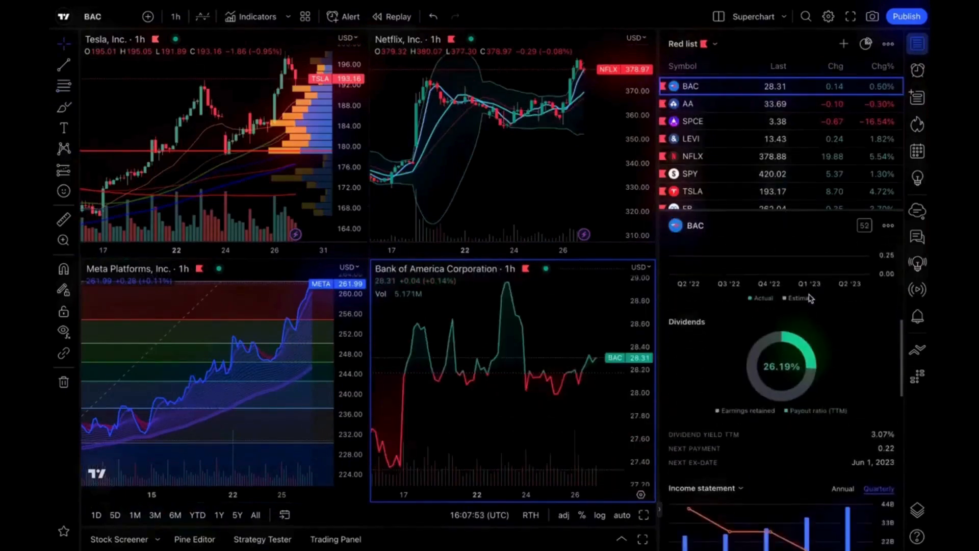
pyautogui.scroll(10, 810, 298)
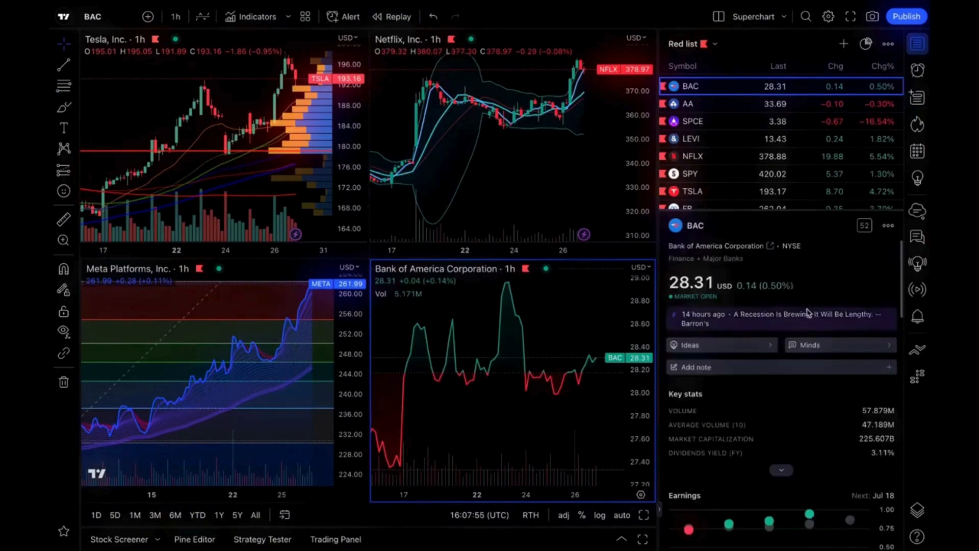
pyautogui.click(809, 314)
pyautogui.scroll(-2, 808, 315)
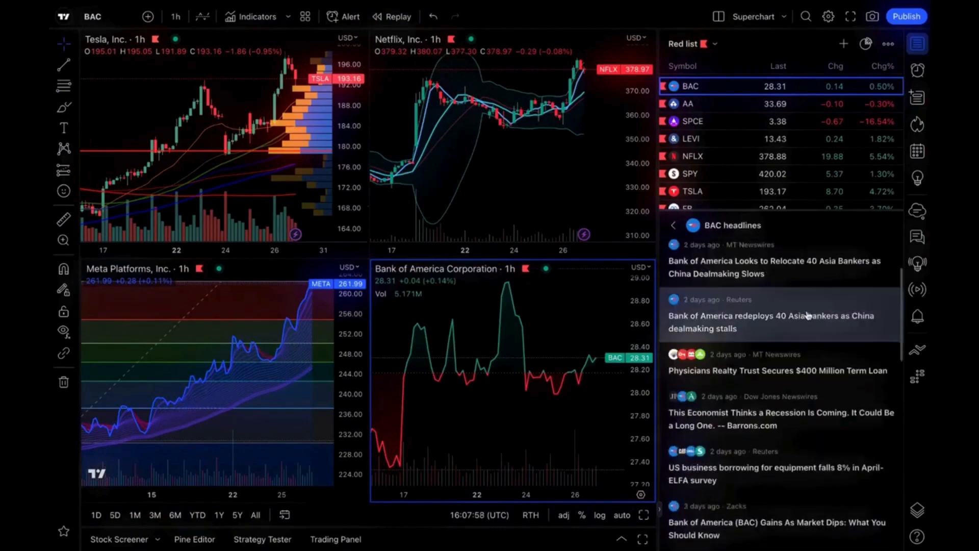
pyautogui.scroll(2, 808, 315)
pyautogui.click(673, 225)
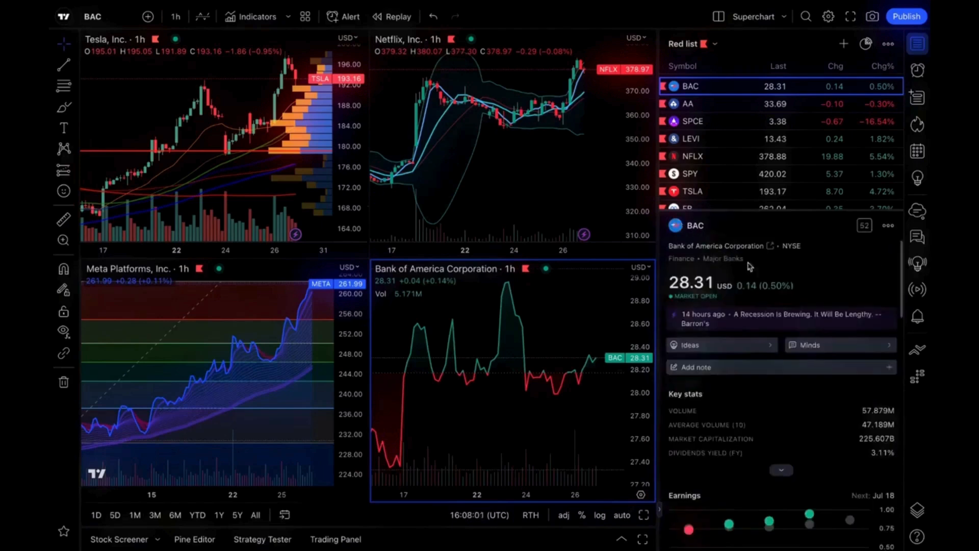
pyautogui.click(811, 338)
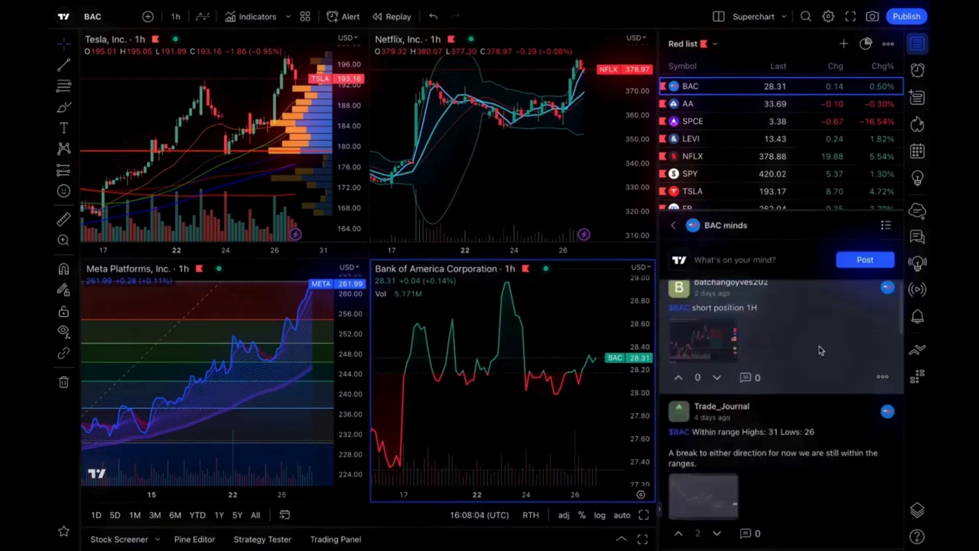
pyautogui.scroll(-2, 821, 351)
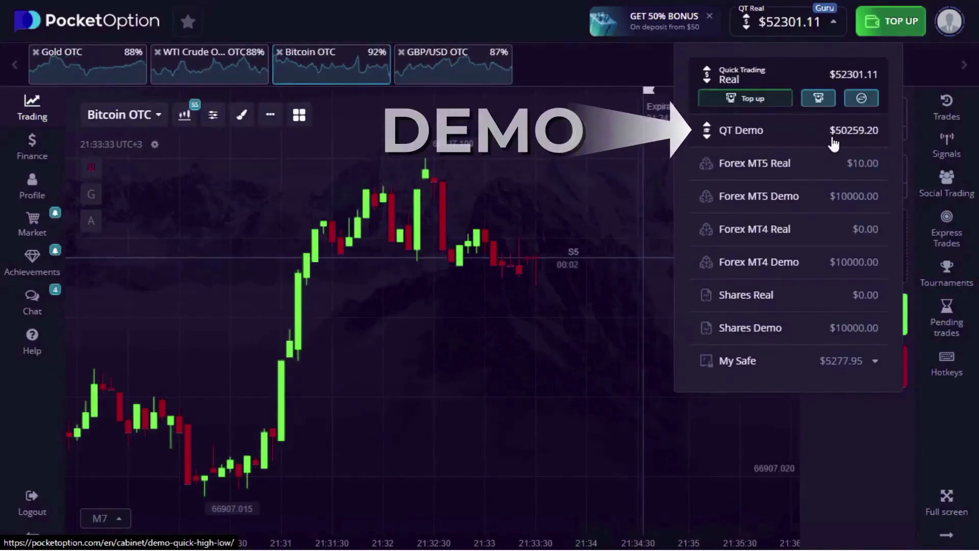
# Switch to Pocket Option and select the QT Demo account.
pyautogui.click(833, 139)
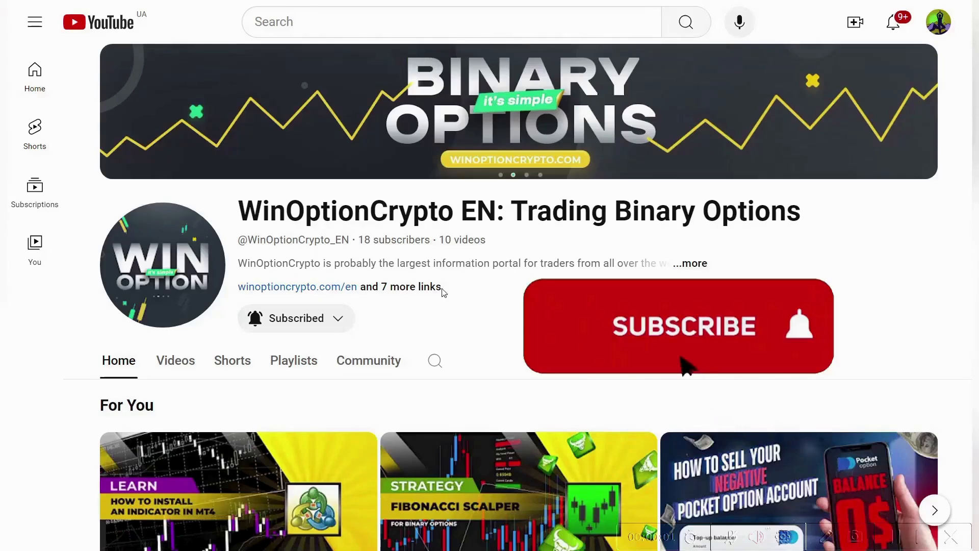
# Switch to the WinOptionCrypto EN channel on YouTube, set its notifications to All, and browse its uploads and playlists.
pyautogui.click(326, 319)
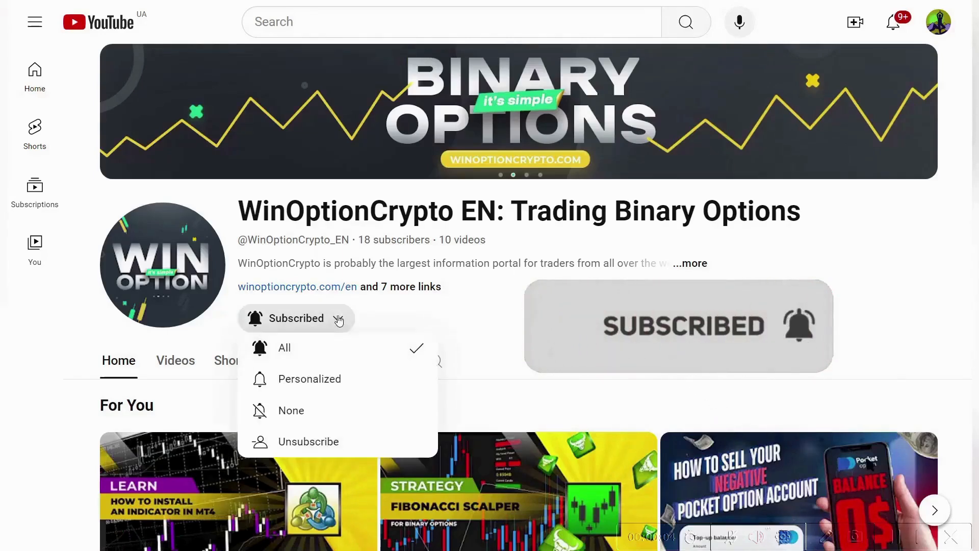
pyautogui.click(350, 357)
pyautogui.scroll(-4, 489, 296)
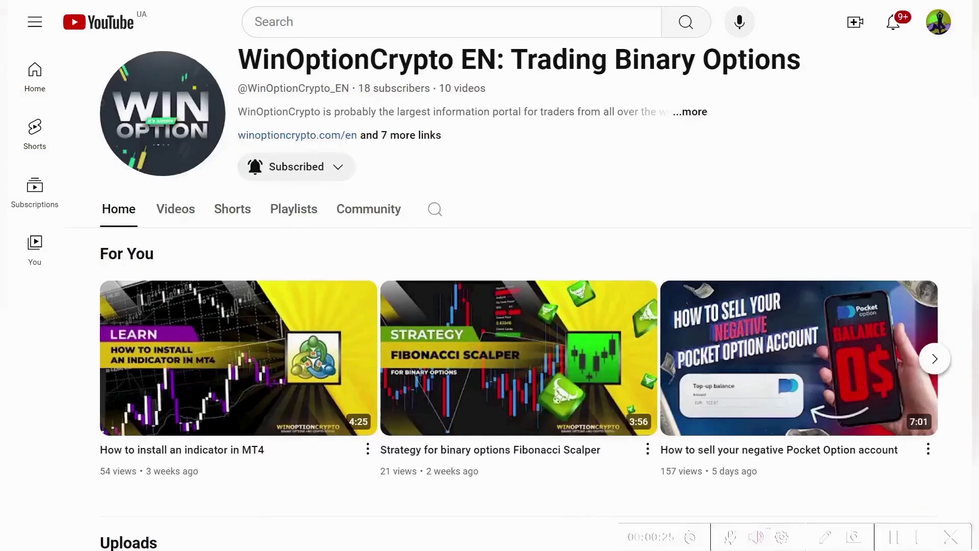
pyautogui.scroll(-2, 490, 296)
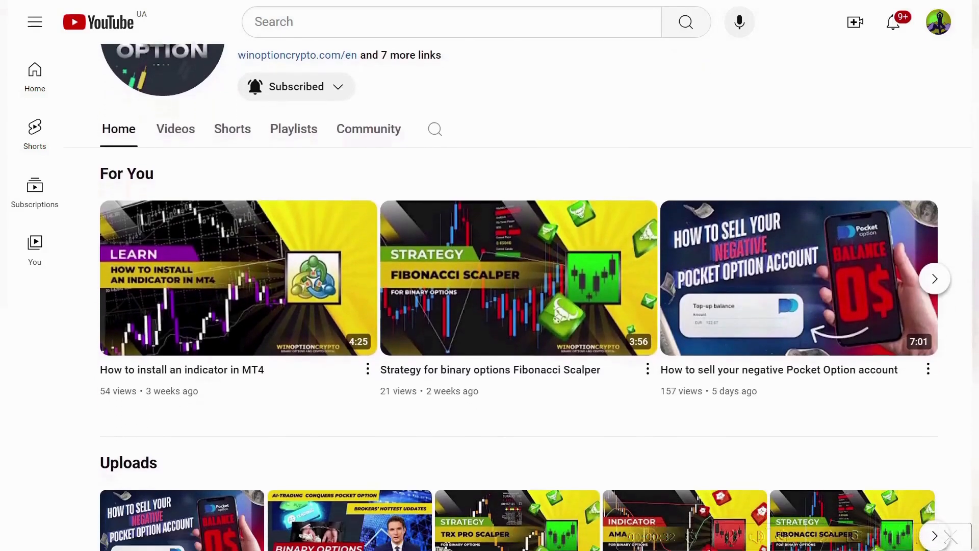
pyautogui.scroll(-2, 490, 296)
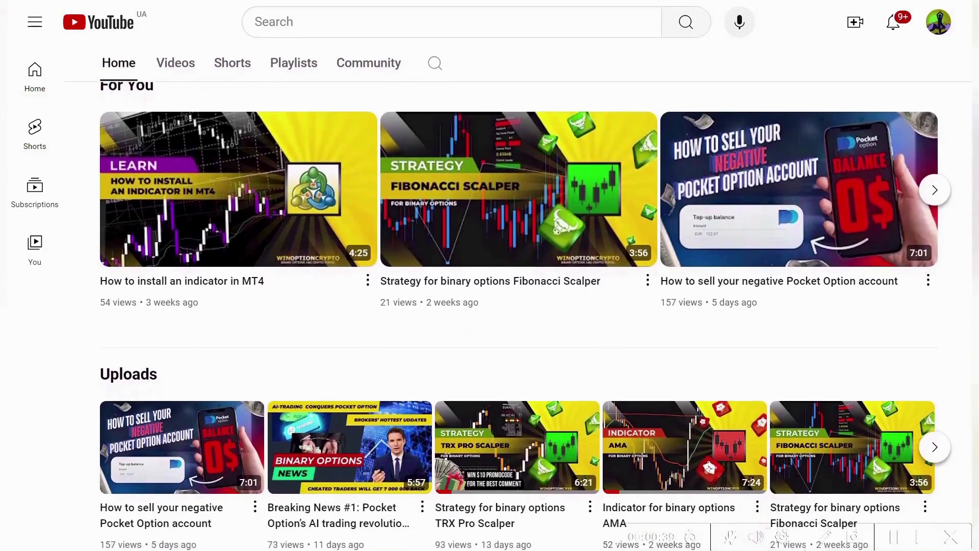
pyautogui.scroll(-2, 490, 296)
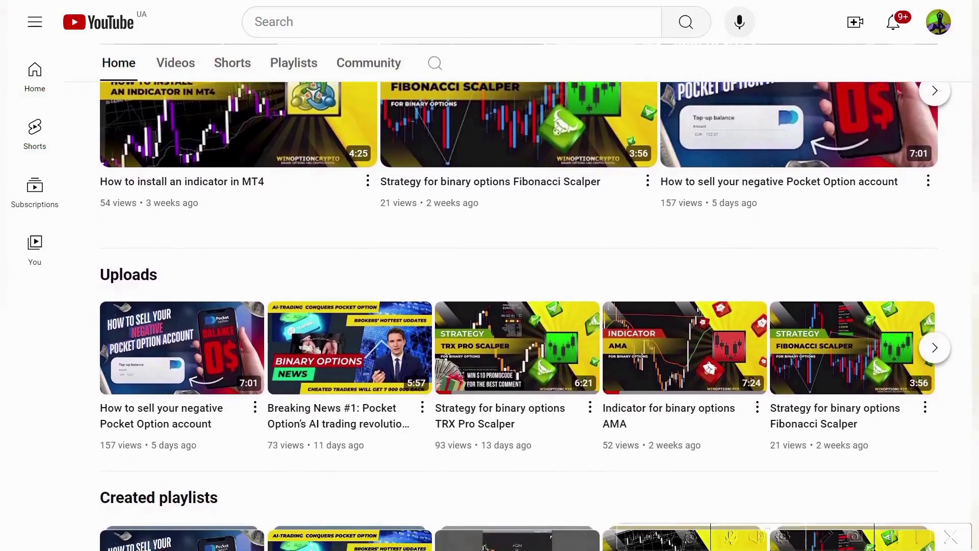
pyautogui.scroll(-2, 490, 296)
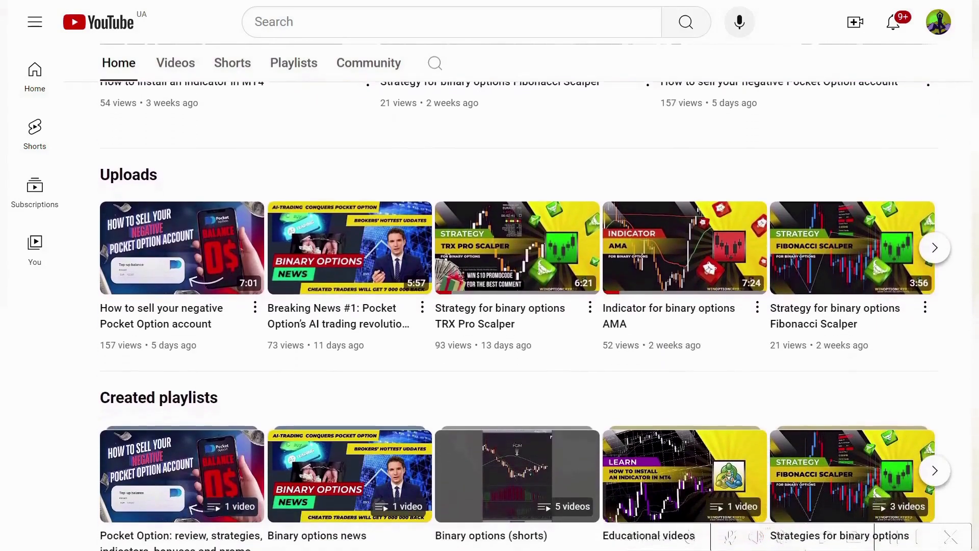